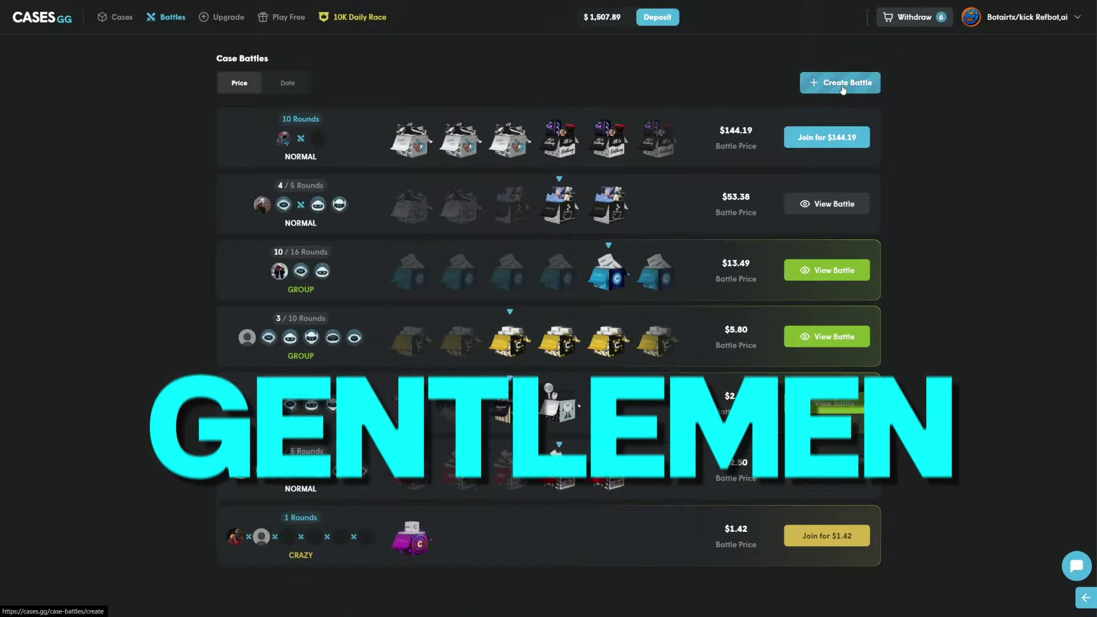
# Step: Set up a new 3v3 battle with two Rumbling case rounds
pyautogui.click(843, 86)
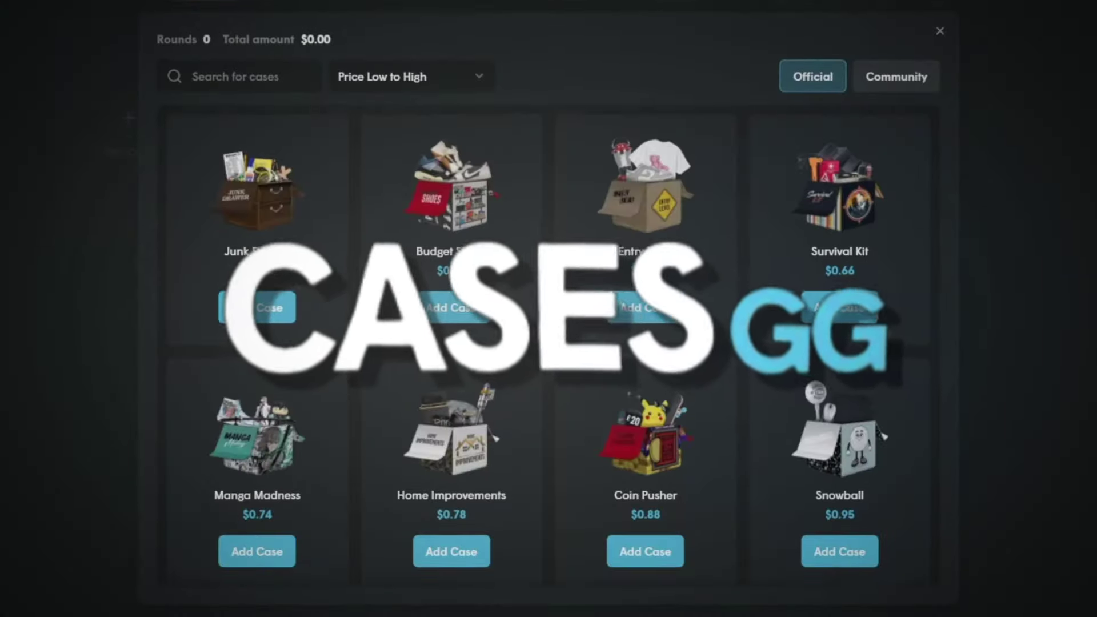
pyautogui.scroll(-10, 605, 337)
pyautogui.scroll(-10, 605, 336)
pyautogui.scroll(-5, 605, 337)
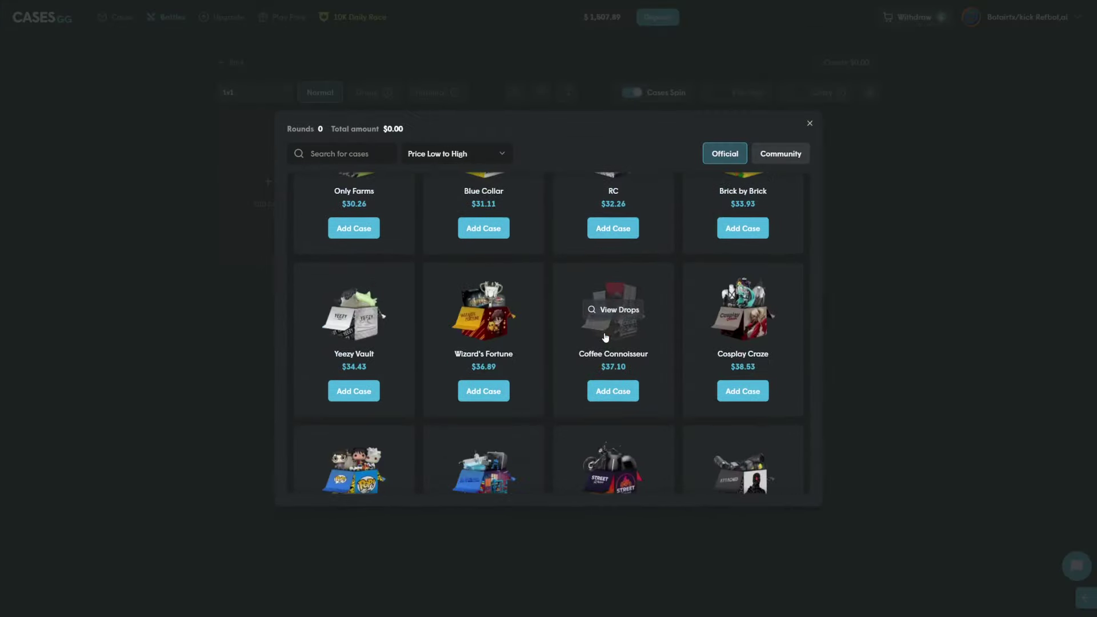
pyautogui.scroll(-5, 605, 336)
pyautogui.scroll(-5, 604, 336)
pyautogui.scroll(-3, 601, 332)
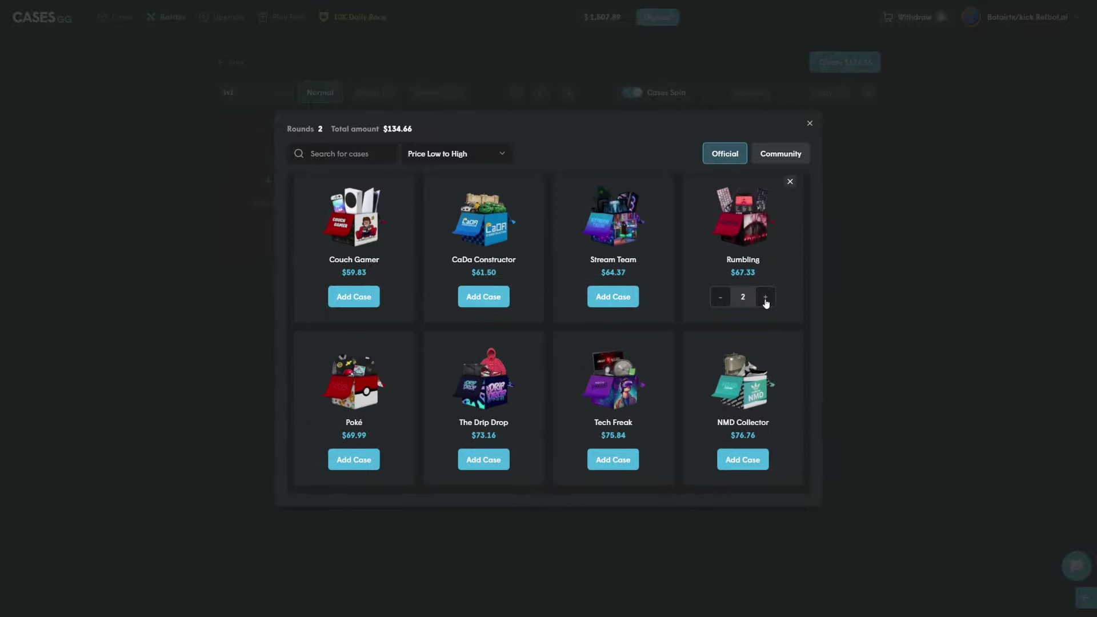
pyautogui.click(900, 303)
pyautogui.click(253, 91)
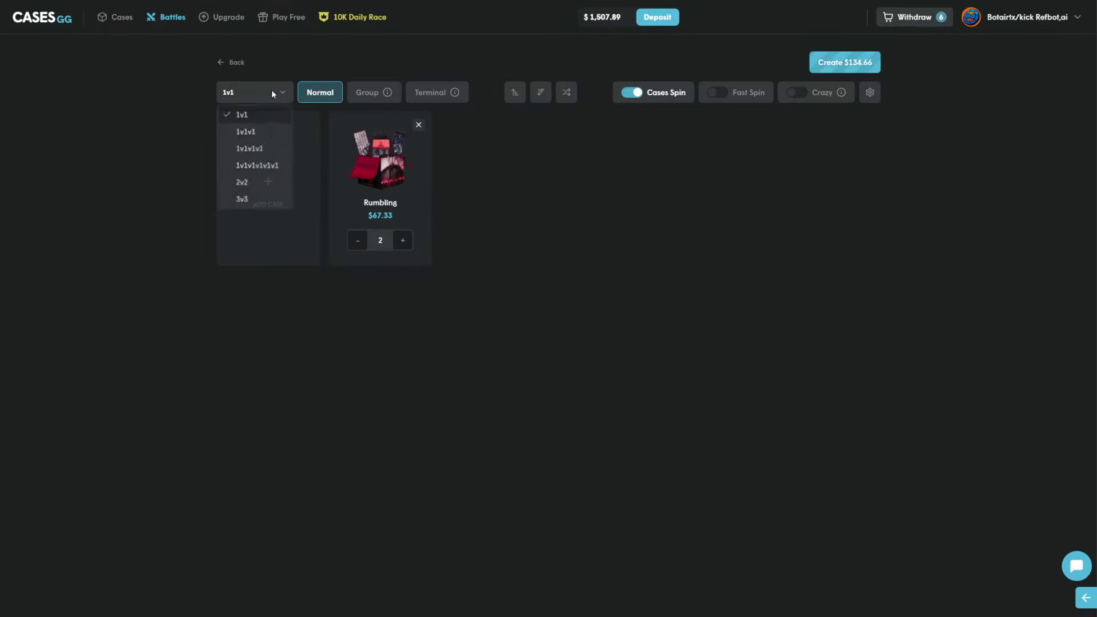
pyautogui.click(263, 202)
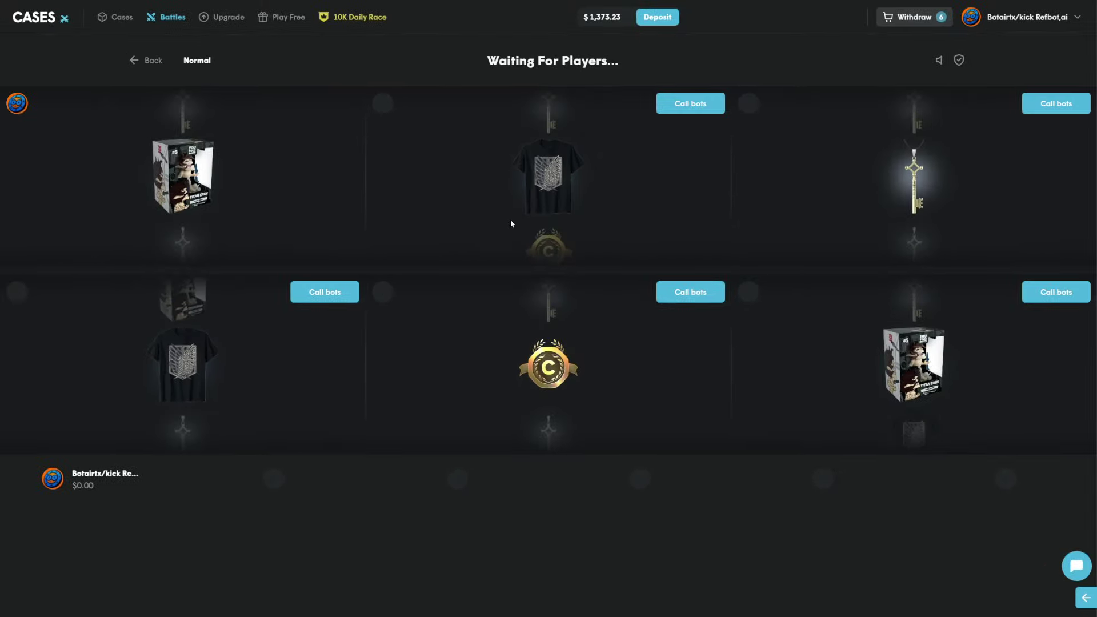
# Step: Call bots into the second seat and all remaining empty seats
pyautogui.click(690, 103)
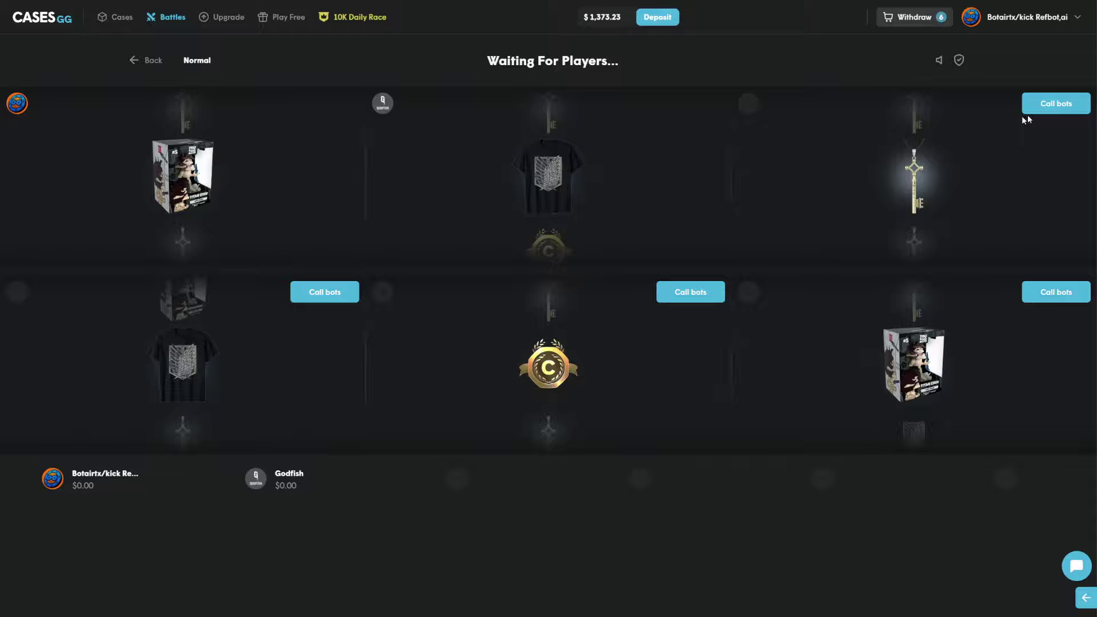
pyautogui.click(1056, 103)
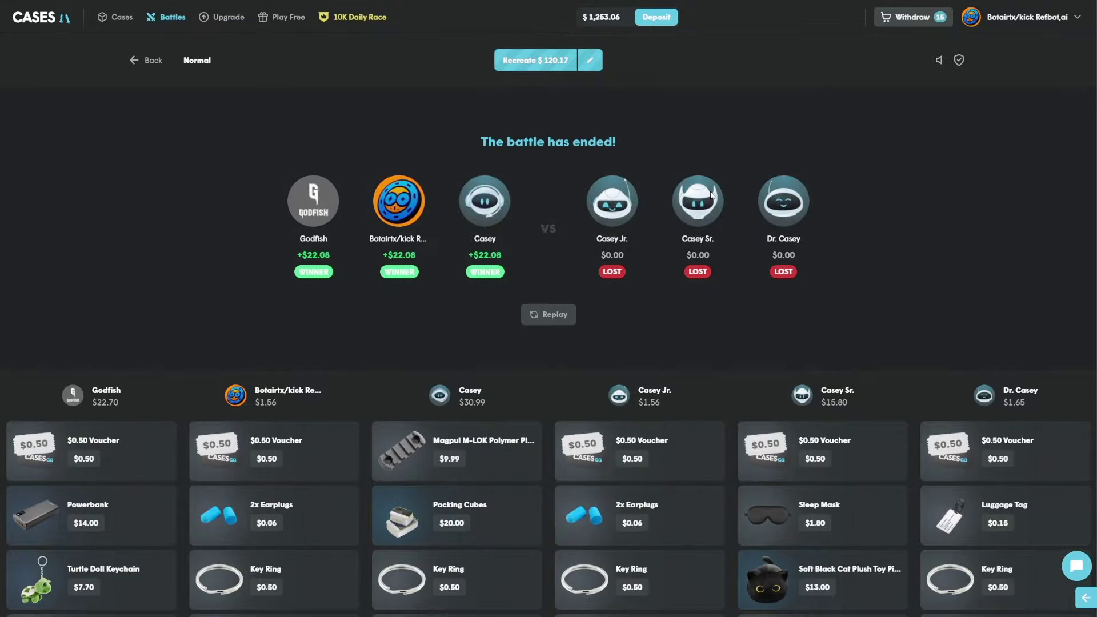
# Step: Leave the finished battle and start setting up another one
pyautogui.click(134, 62)
pyautogui.click(844, 52)
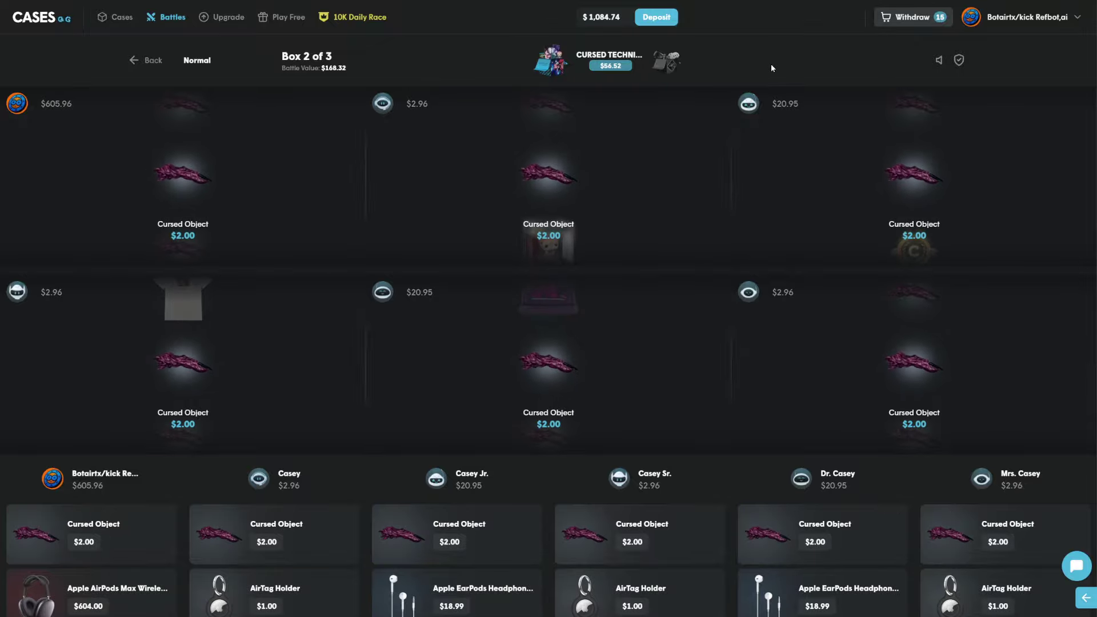
# Step: Preview the Cursed Technique case's possible drops, then close the preview
pyautogui.click(570, 63)
pyautogui.scroll(-3, 599, 408)
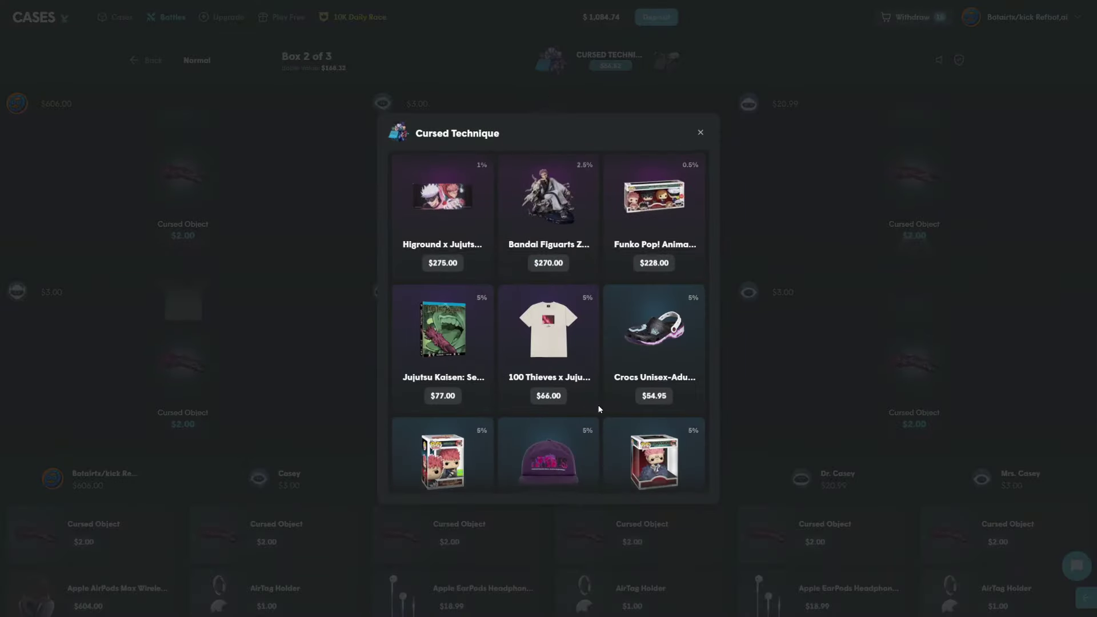
pyautogui.scroll(2, 599, 409)
pyautogui.scroll(3, 600, 409)
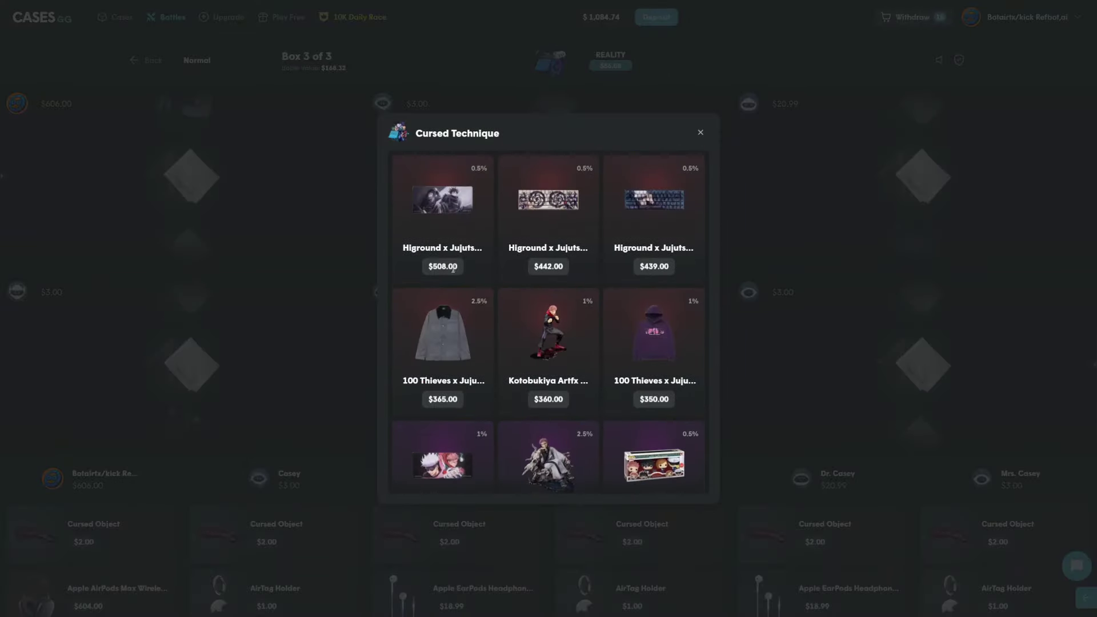
pyautogui.click(363, 259)
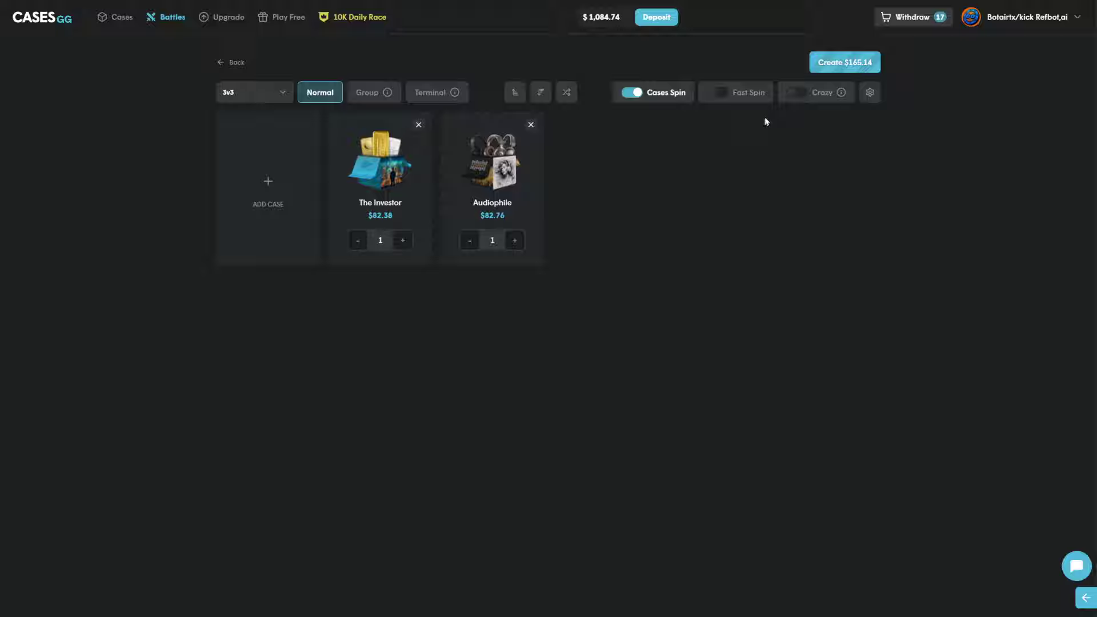
# Step: Create the $165.14 battle with bots, then start another round of it
pyautogui.click(692, 105)
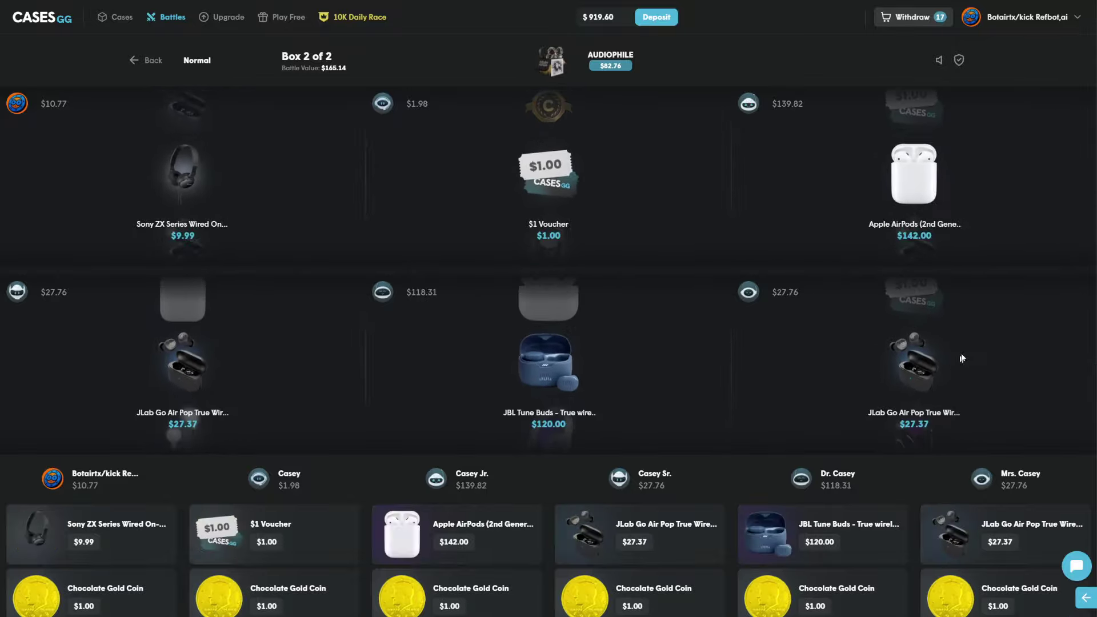
pyautogui.click(961, 358)
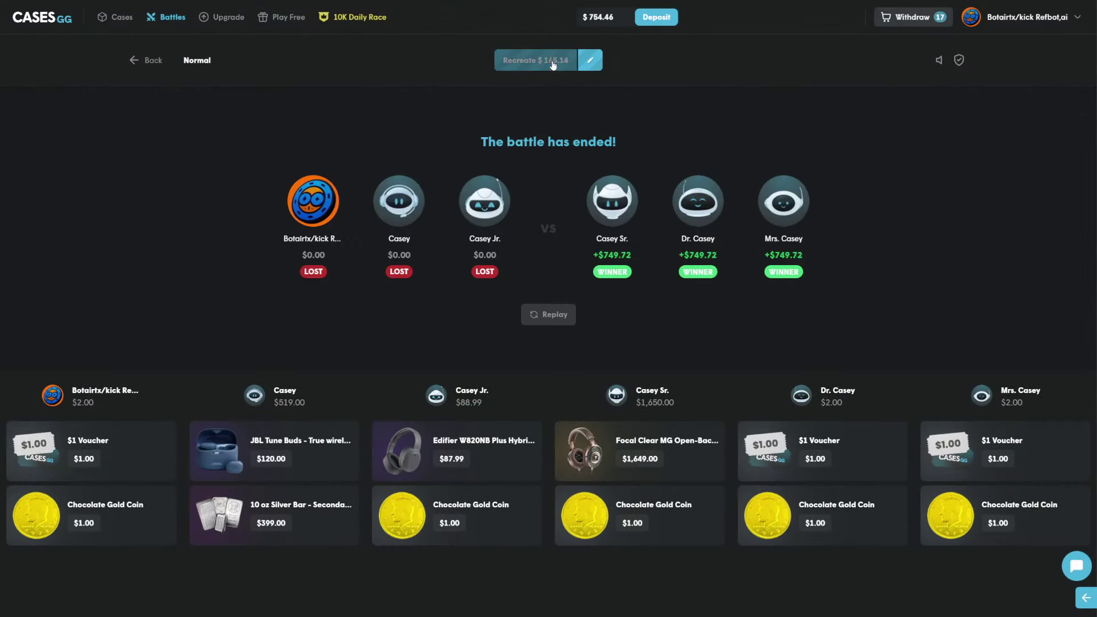
# Step: Recreate the finished battle and fill its empty seats with bots
pyautogui.click(539, 60)
pyautogui.click(690, 103)
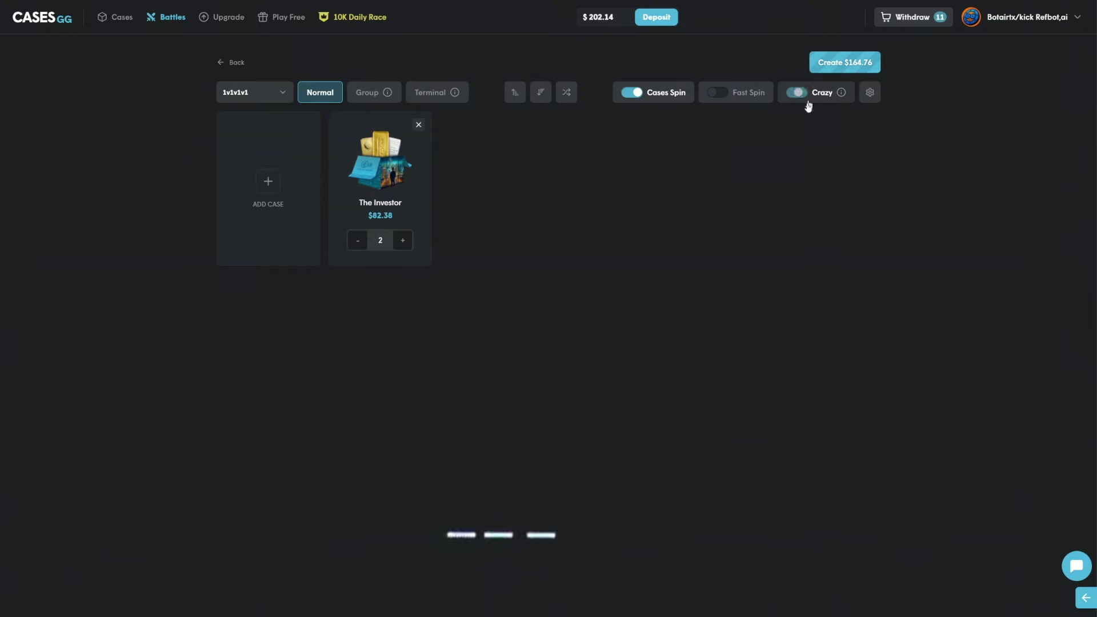
# Step: Create the $164.76 four-player Crazy battle and call bots into all three empty seats
pyautogui.click(846, 62)
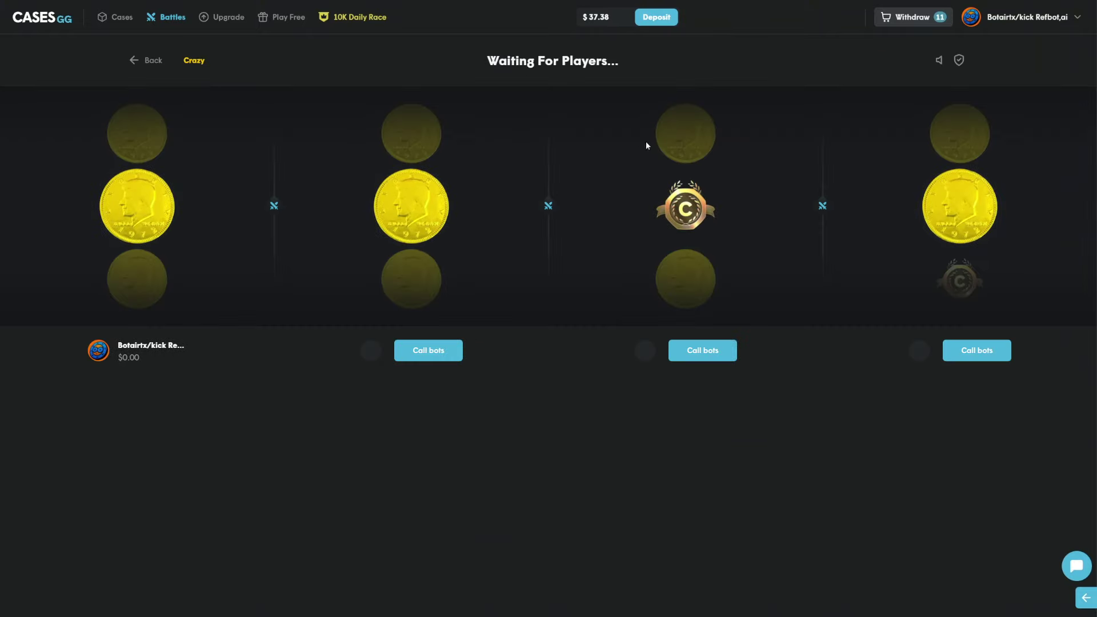
pyautogui.click(426, 350)
pyautogui.click(700, 350)
pyautogui.click(974, 350)
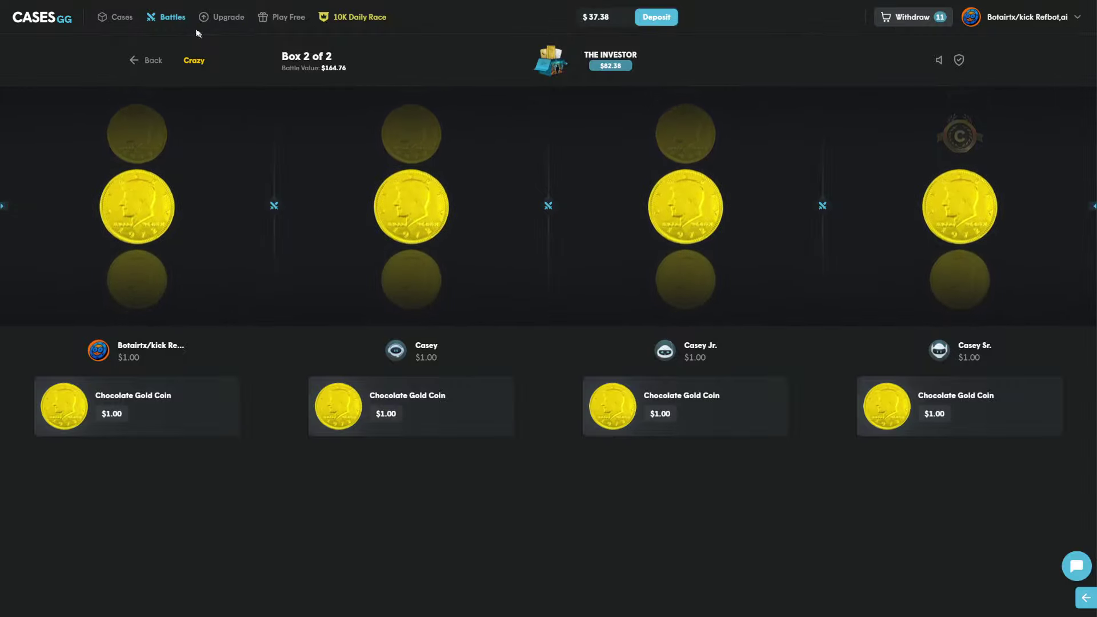
# Step: Go to the Upgrade page and pick the $500 Voucher as the target
pyautogui.click(222, 16)
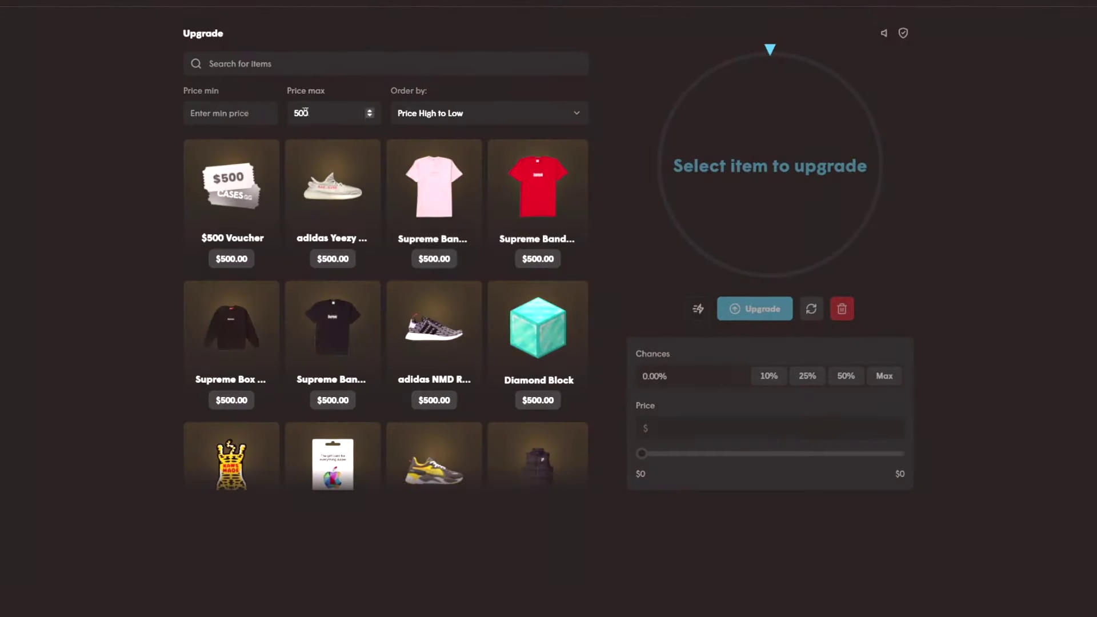
pyautogui.click(232, 201)
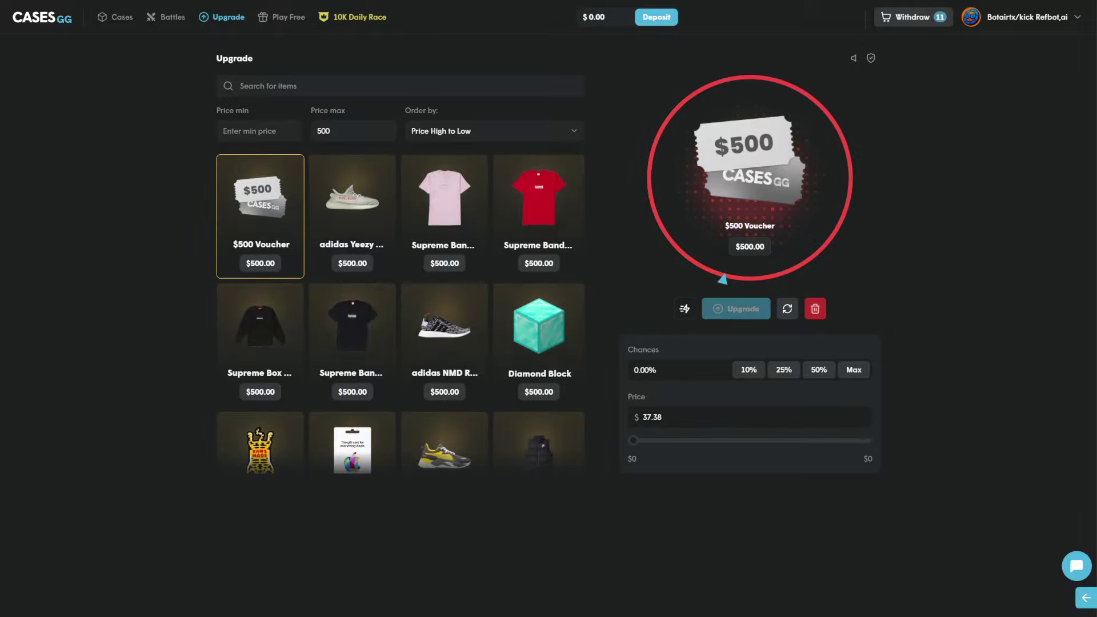